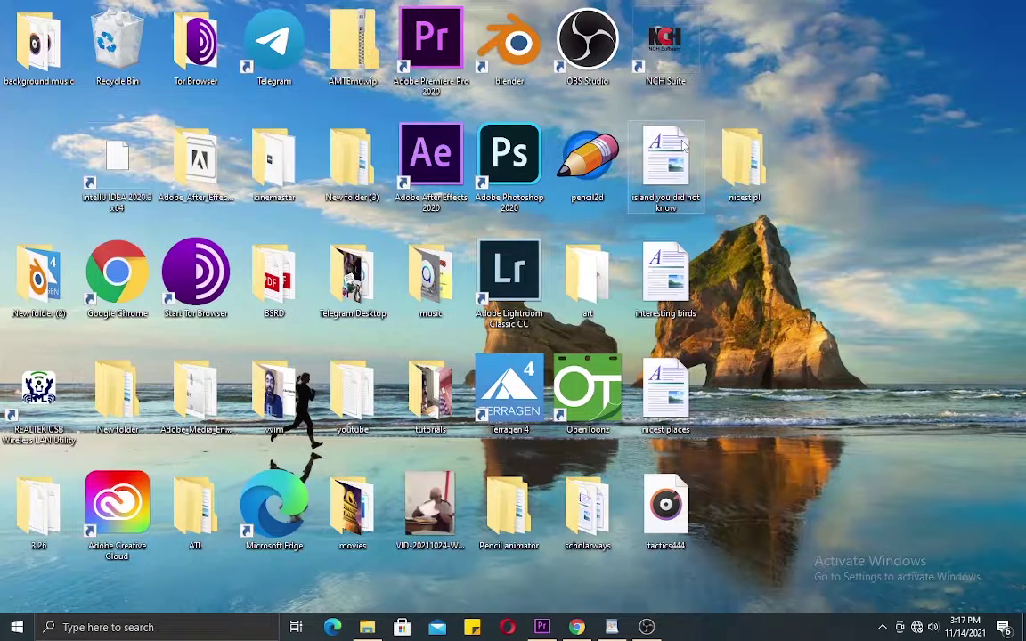
Select the passage 'Birds originally descended from reptiles' through 'had teeth!', then play the capture video
click(611, 628)
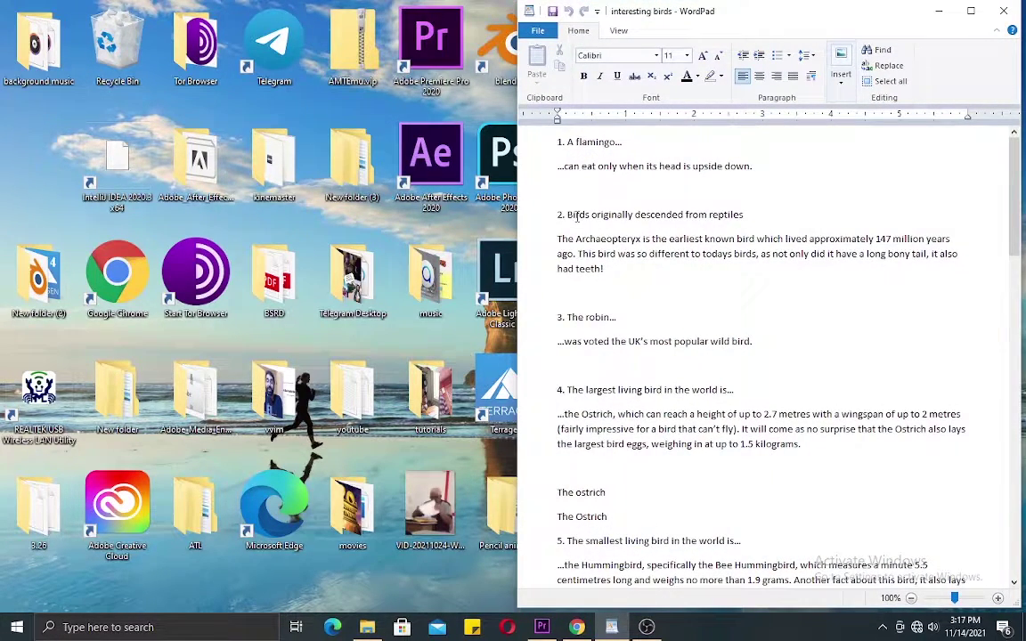
drag(567, 214, 605, 268)
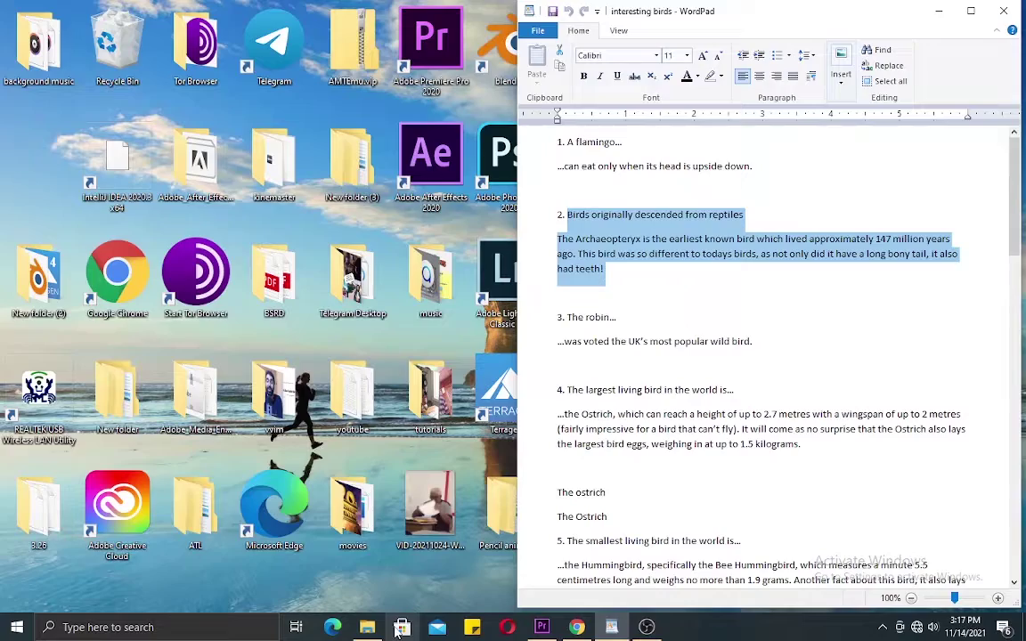
click(367, 626)
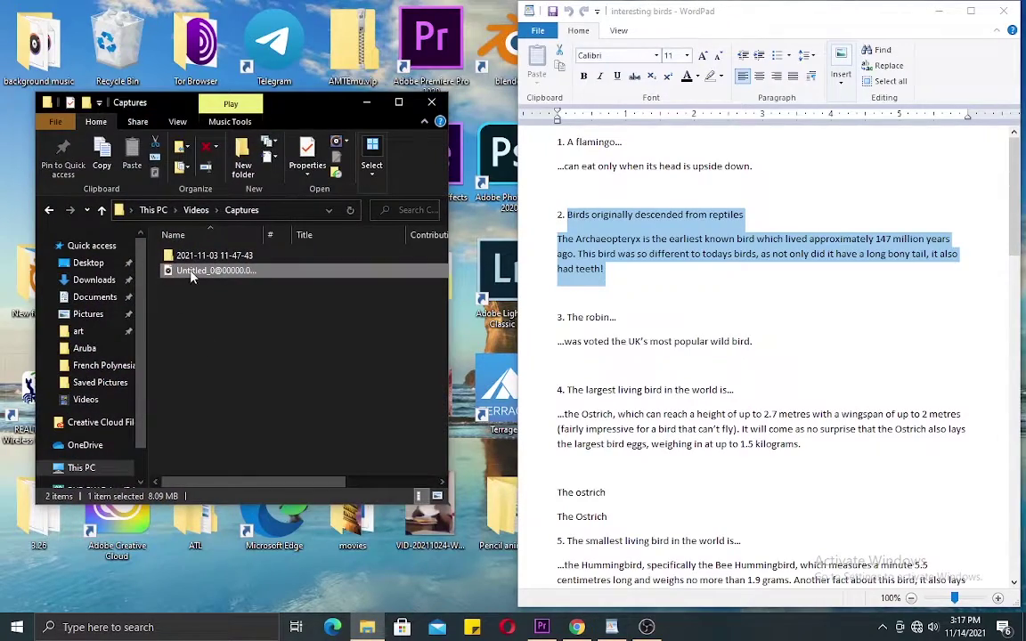
double_click(192, 272)
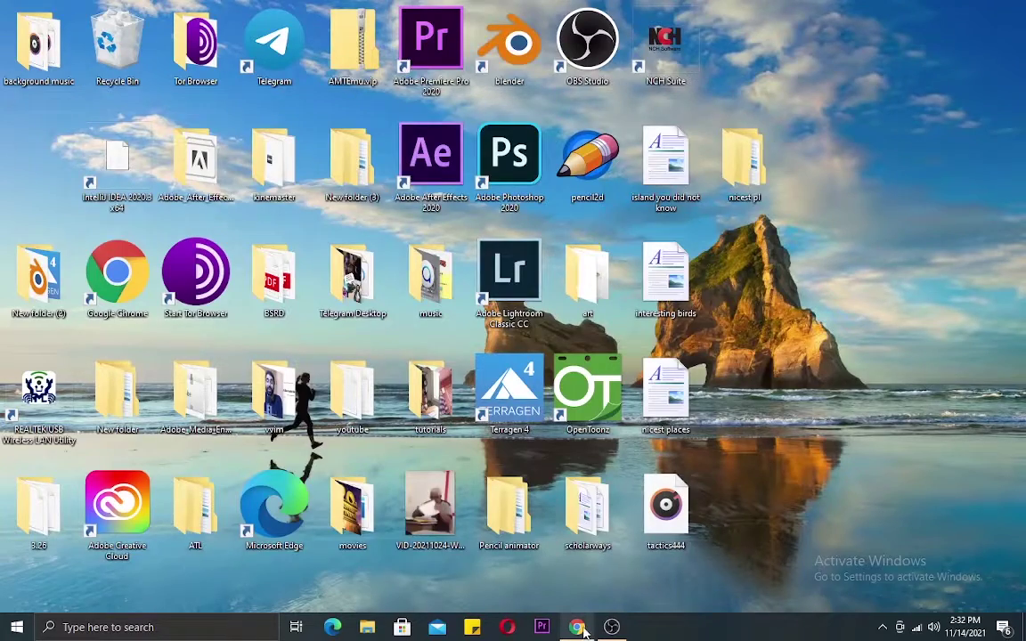
Search Google in Chrome for 'nch software' using the NCH Software suggestion
click(577, 627)
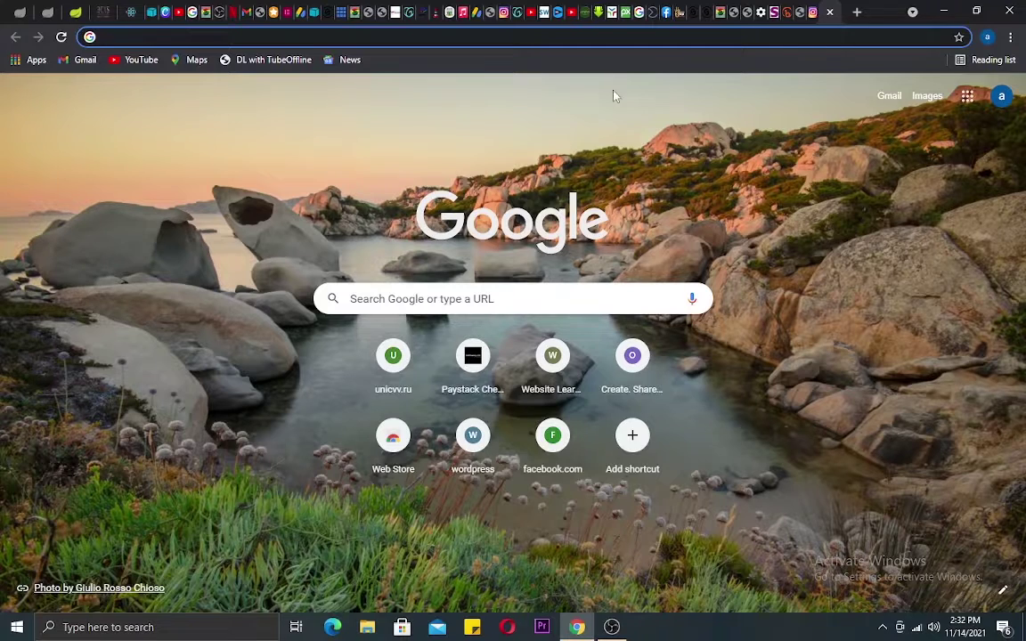
click(471, 303)
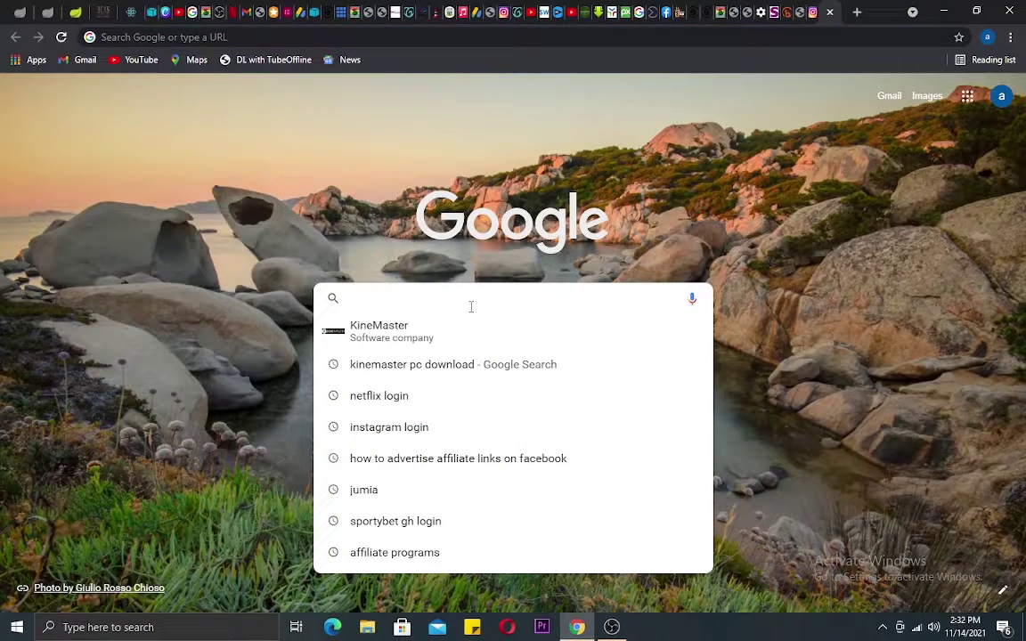
text(n)
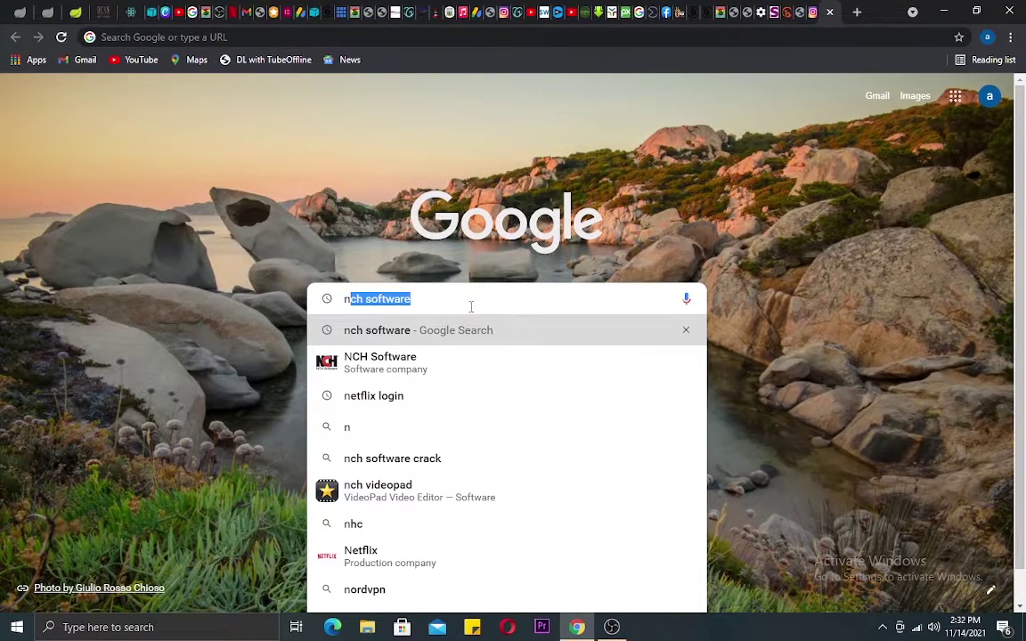
text(ch)
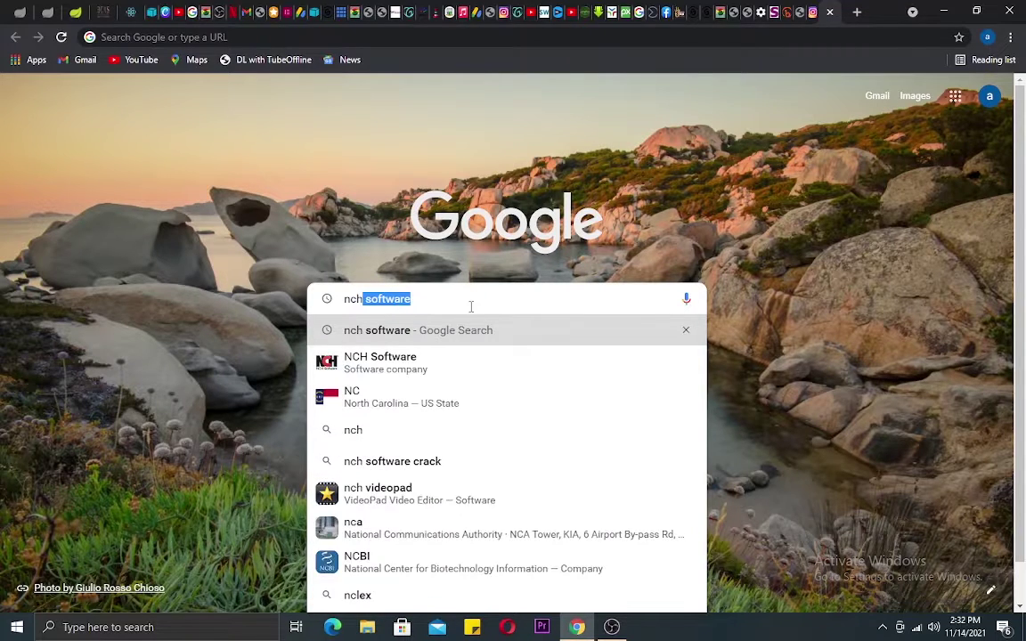
mouse_move(410, 362)
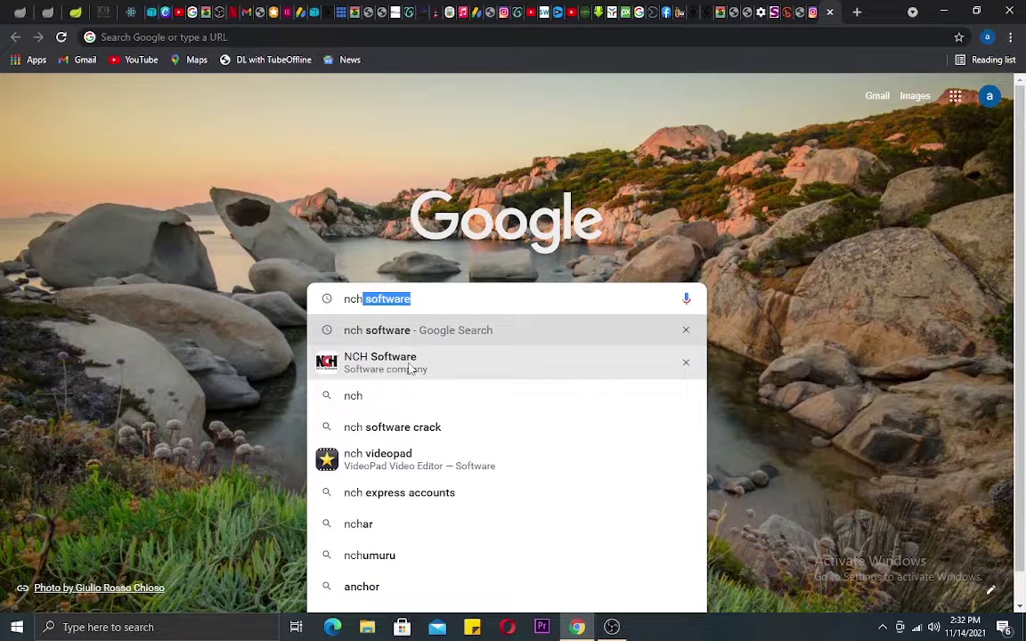
click(423, 374)
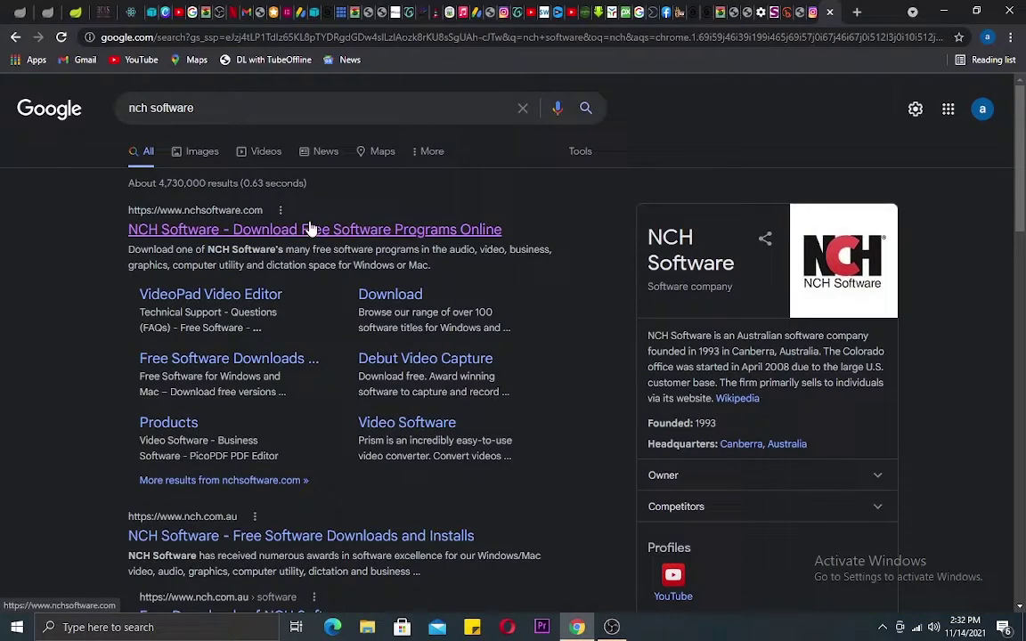
Open the nchsoftware.com homepage and browse down to the WavePad section
click(278, 233)
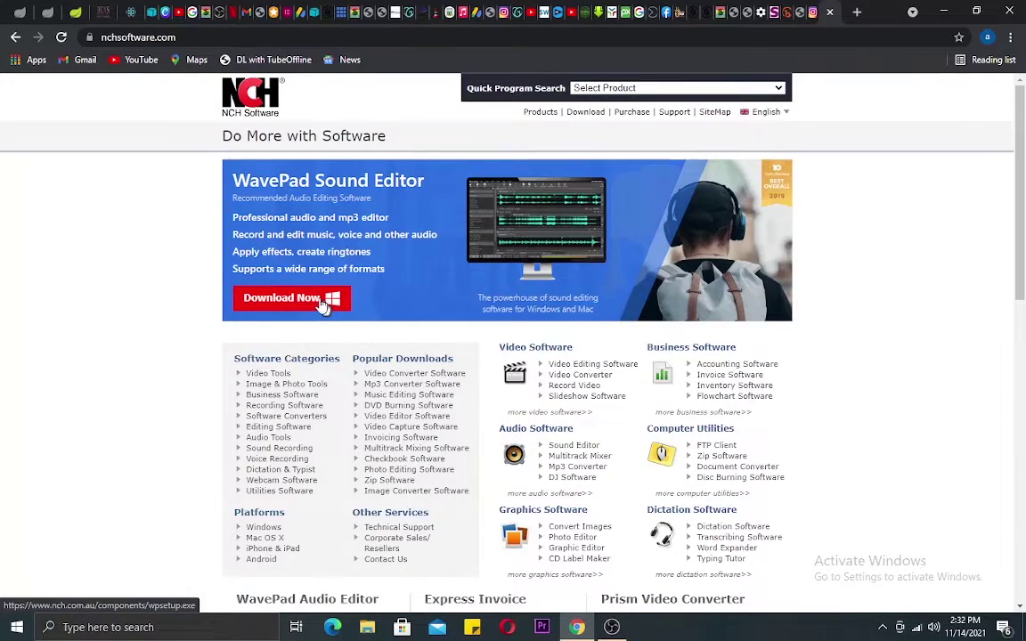
scroll(326, 304, down, 3)
scroll(326, 93, down, 2)
scroll(312, 223, down, 1)
scroll(307, 285, down, 3)
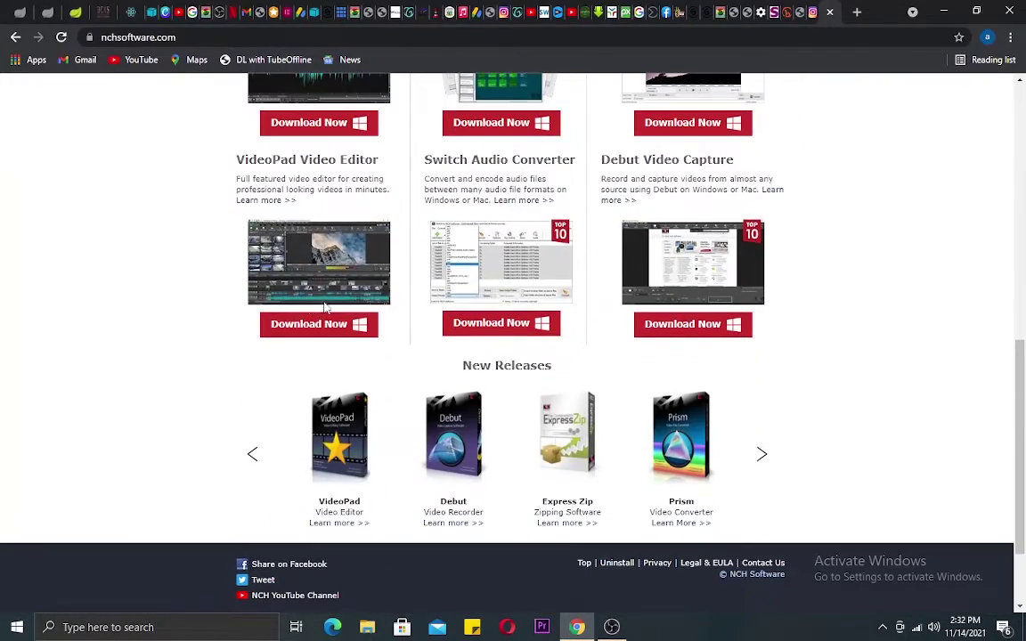
scroll(305, 312, down, 2)
scroll(305, 311, up, 2)
scroll(338, 338, up, 3)
scroll(372, 387, up, 1)
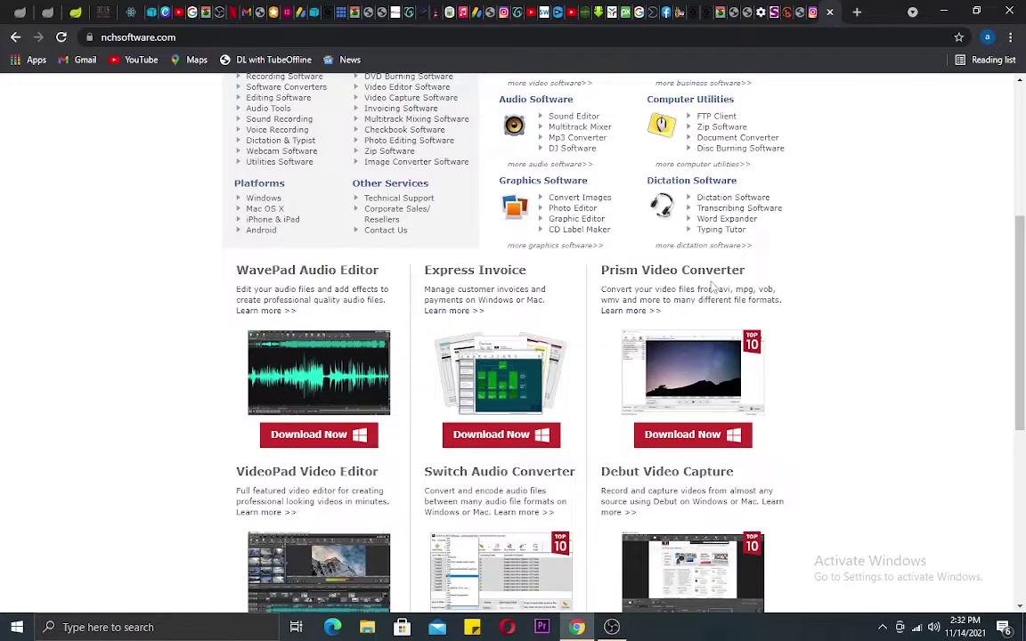
scroll(522, 457, down, 1)
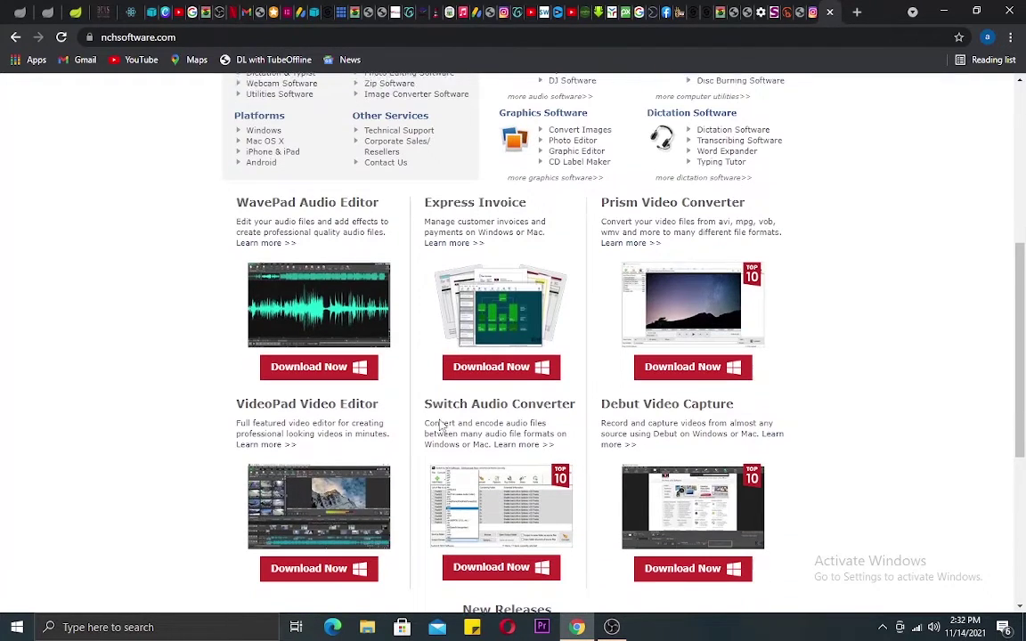
scroll(223, 383, down, 1)
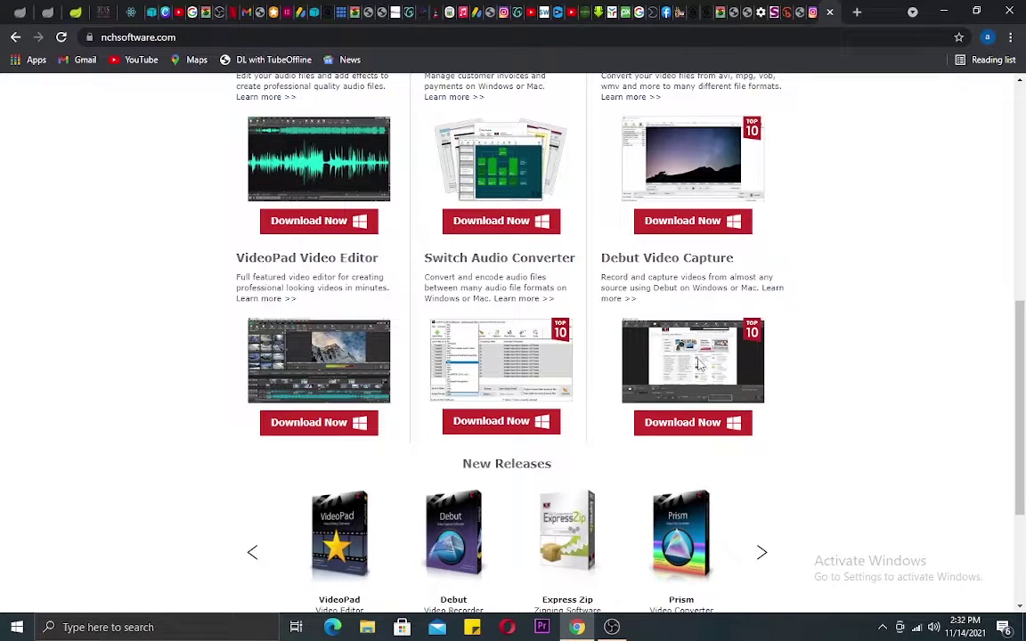
scroll(766, 410, down, 2)
scroll(801, 418, up, 6)
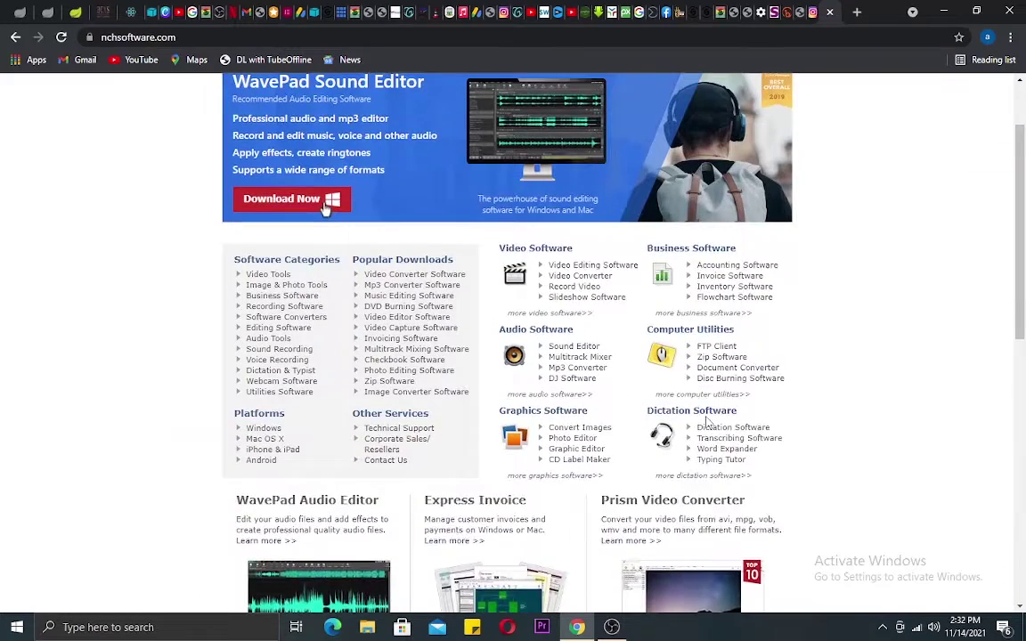
scroll(535, 374, up, 2)
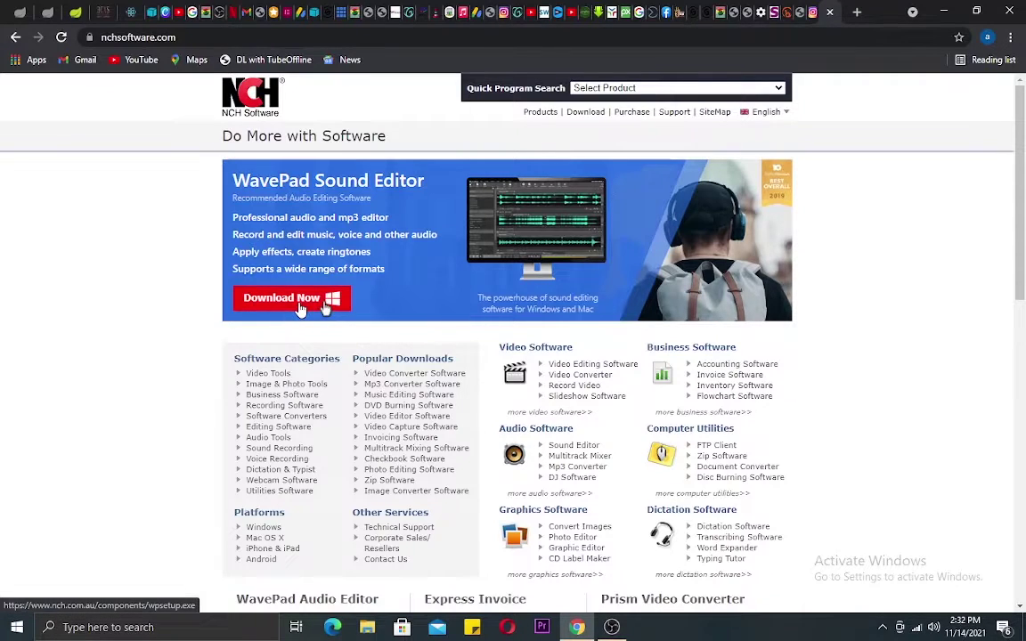
Start the WavePad installer download, cancel it, and minimize the browser
click(301, 308)
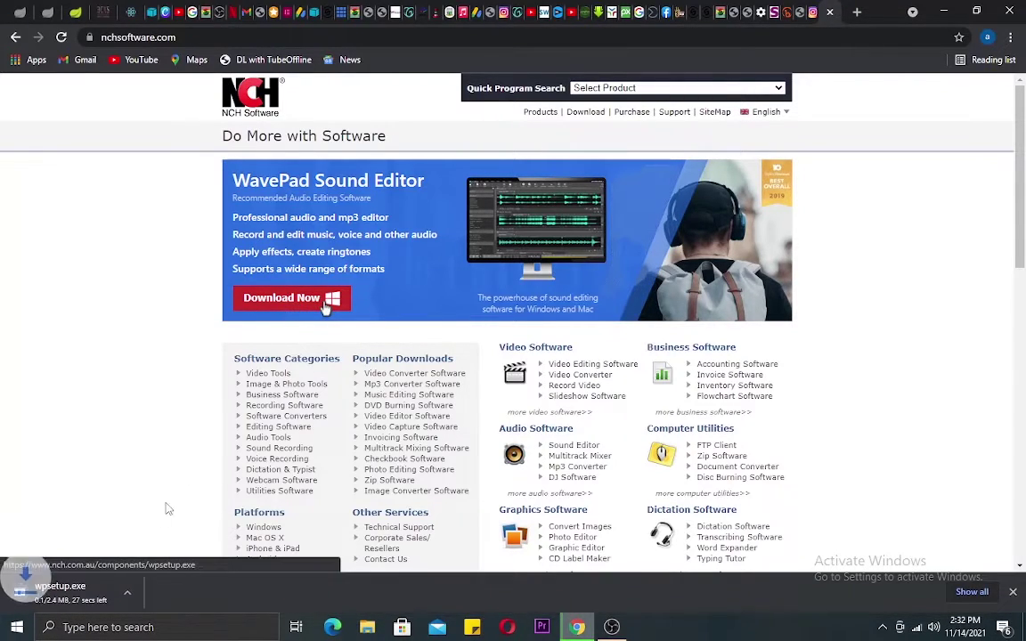
click(152, 591)
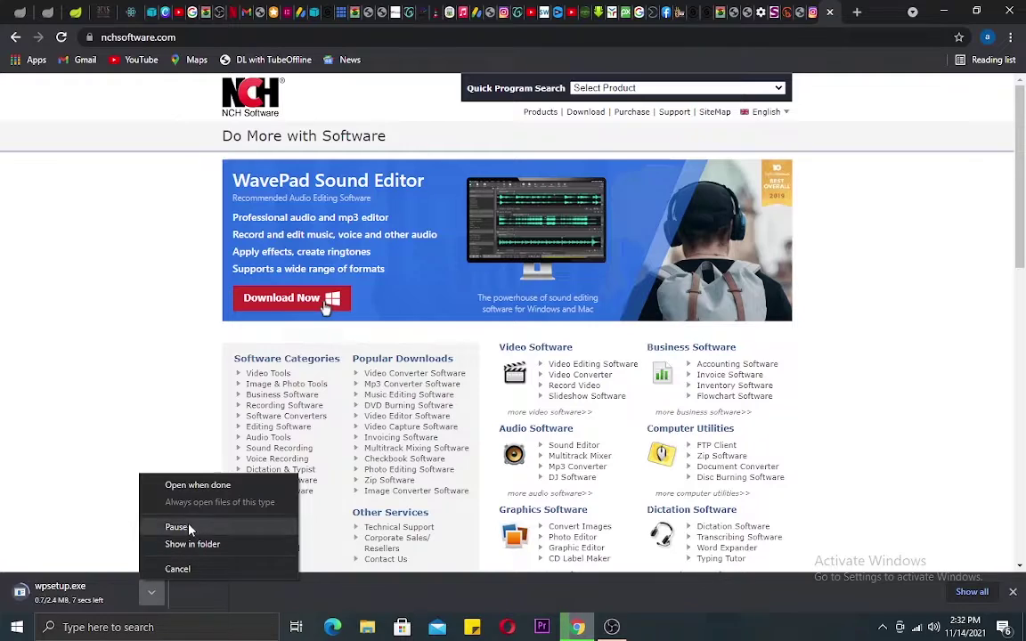
click(189, 568)
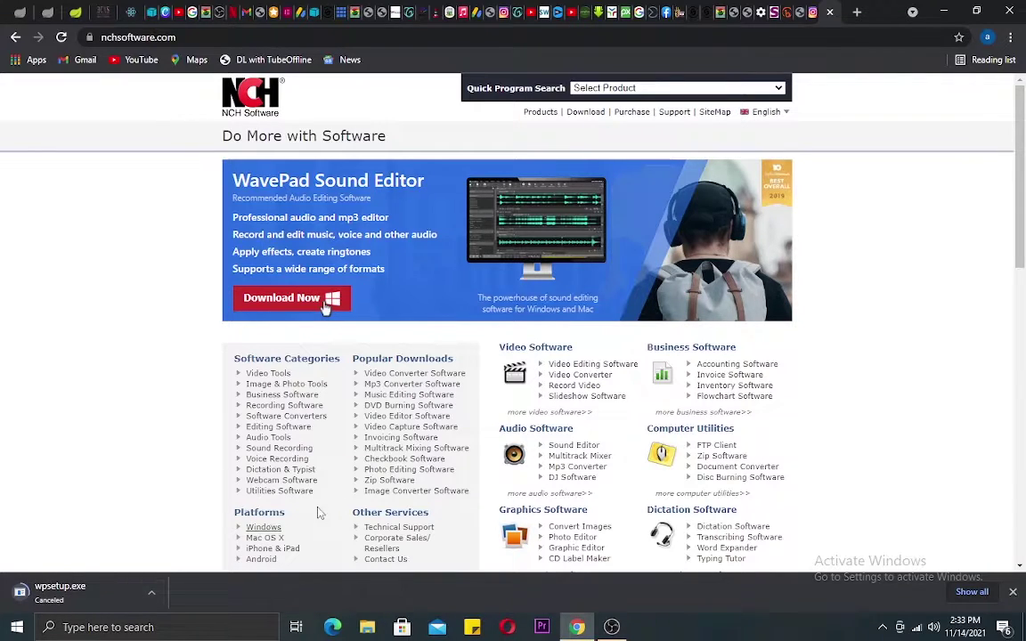
click(946, 16)
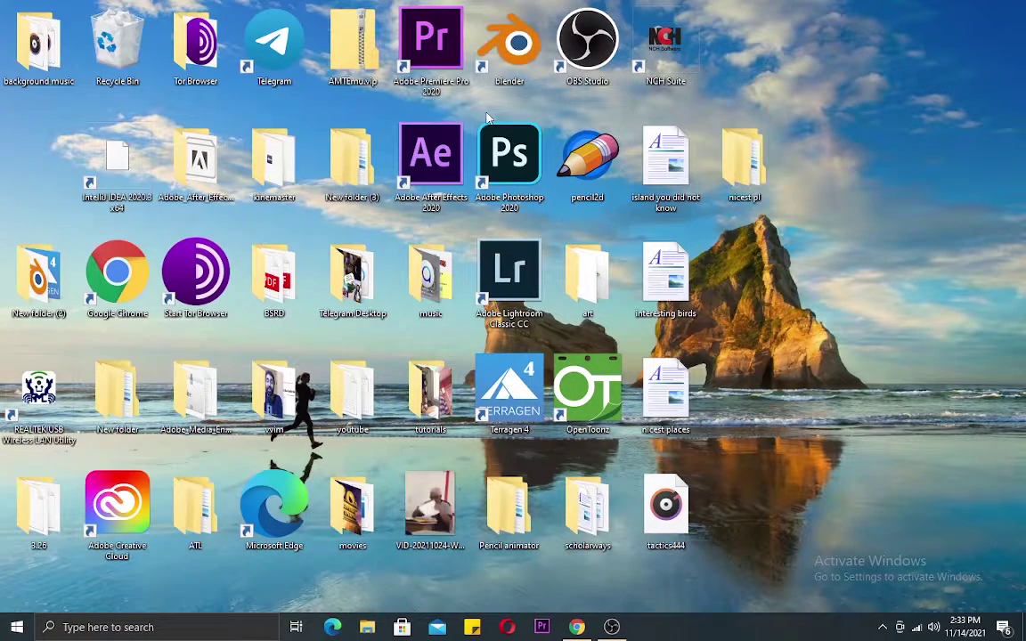
Open the kinemaster folder, move its window aside, and launch the WavePad Sound Editor shortcut
double_click(247, 160)
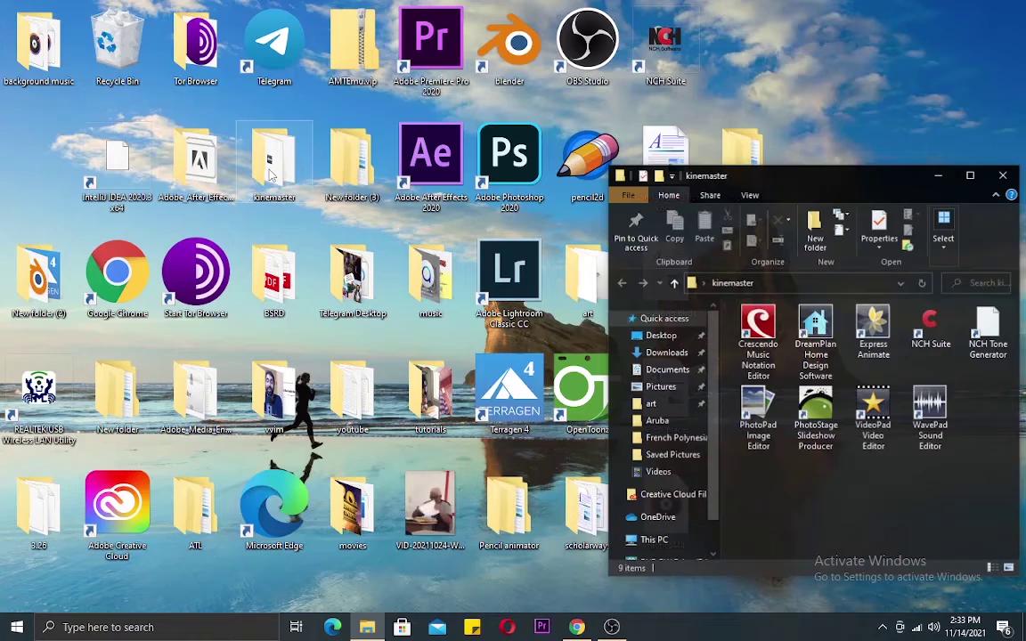
drag(900, 181, 475, 86)
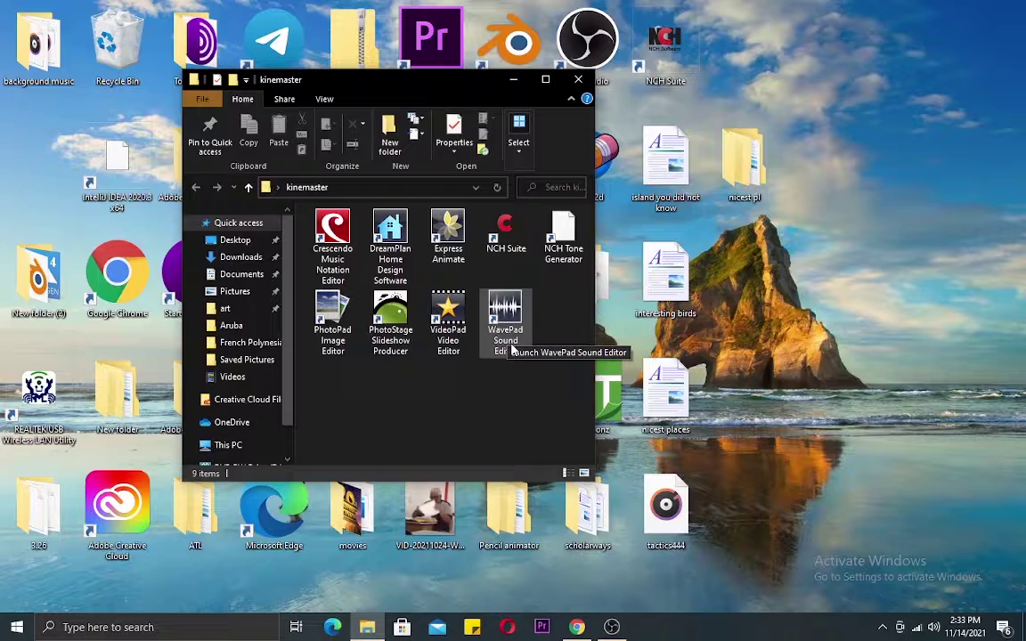
double_click(514, 308)
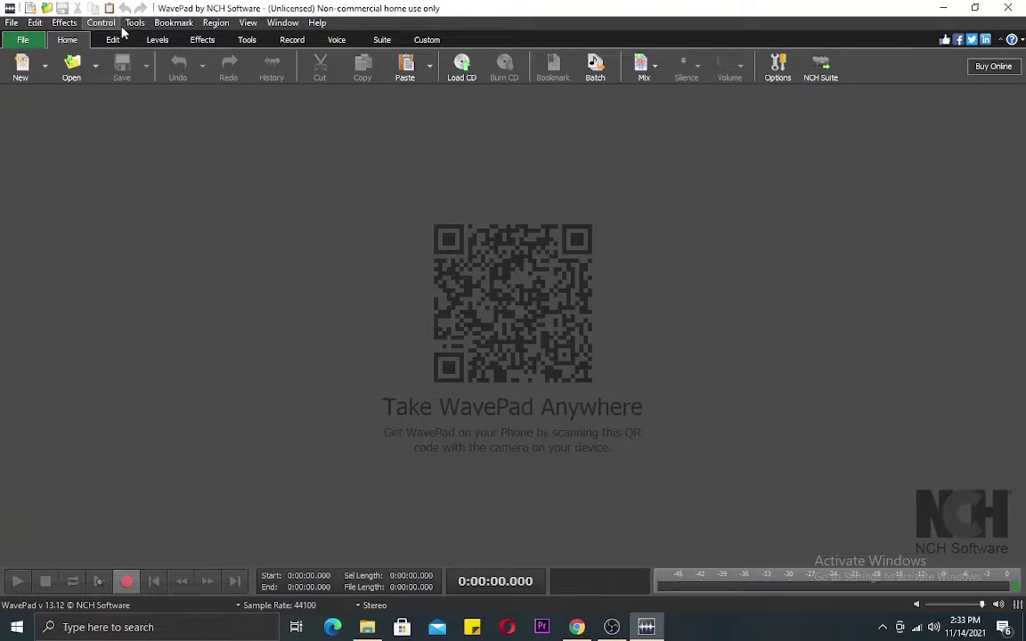
Start Text to Speech from the Tools ribbon in a new untitled file
click(248, 40)
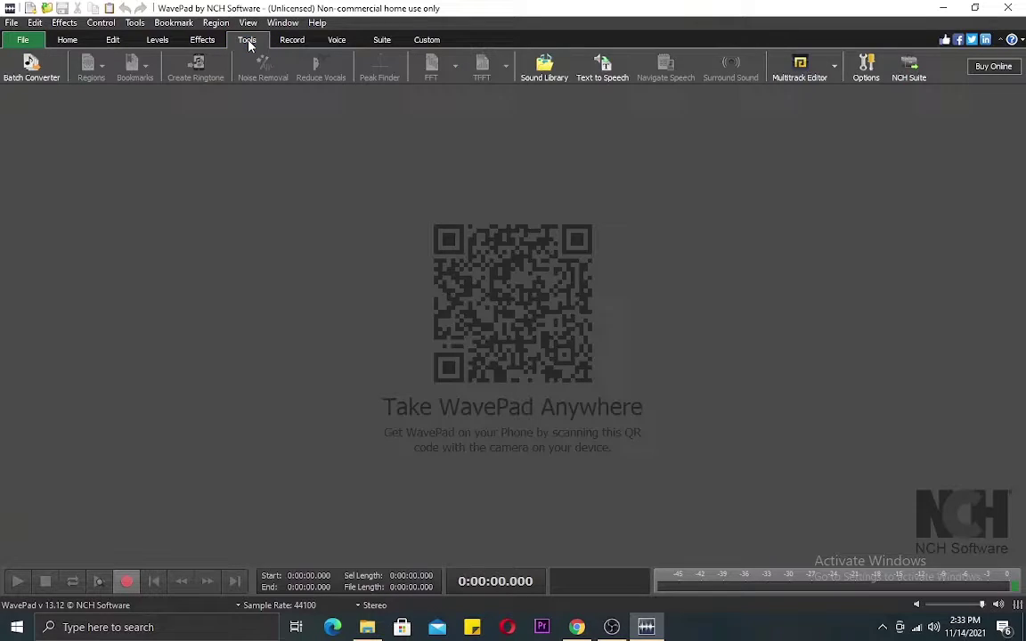
click(611, 65)
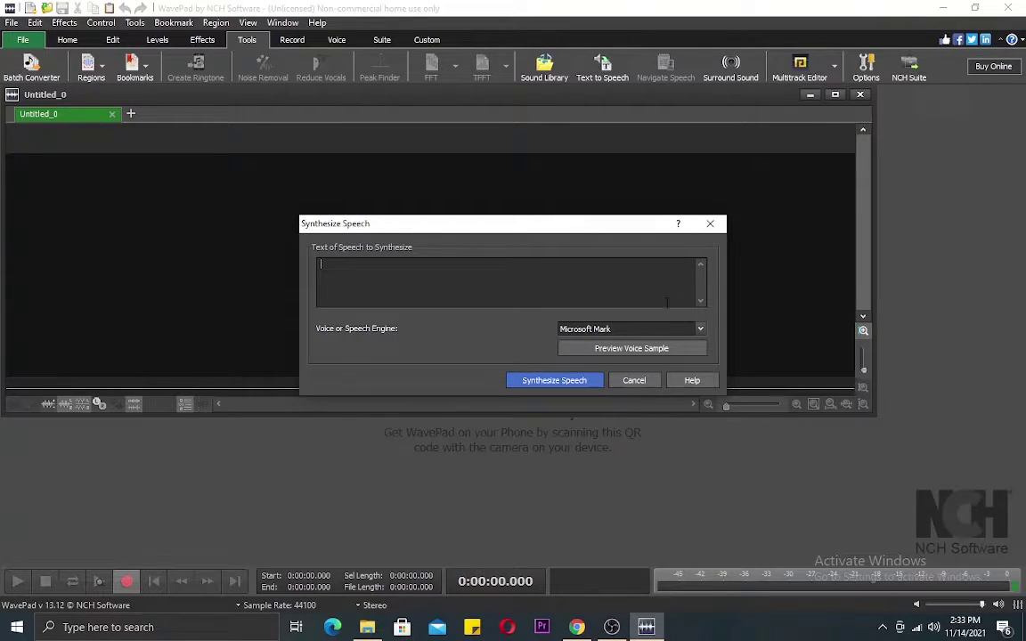
click(367, 626)
Open the 'interesting birds' document from the Desktop folder in WordPad
click(88, 263)
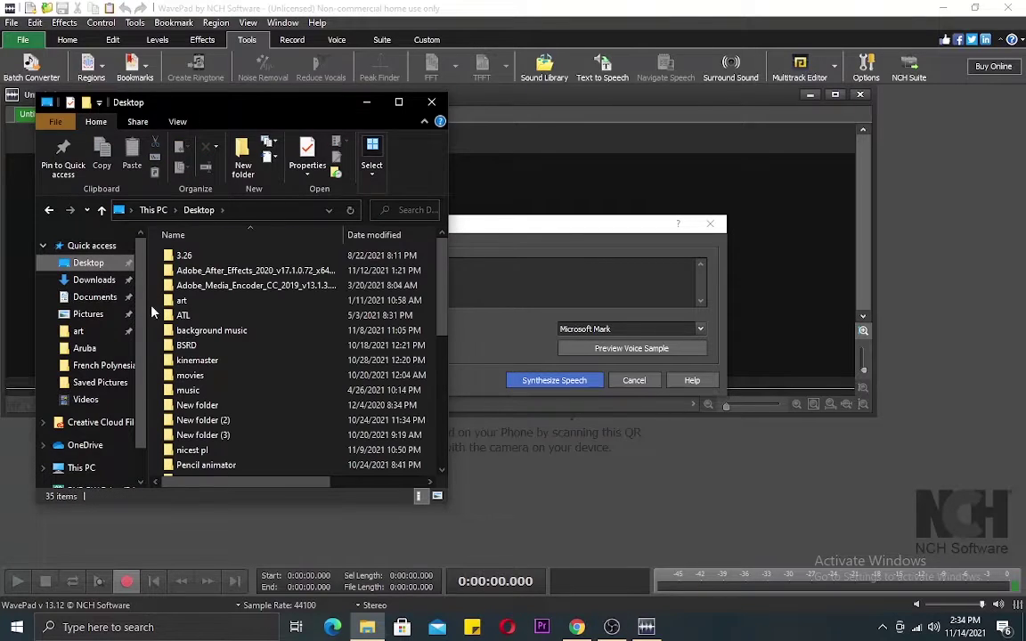
scroll(223, 307, down, 1)
scroll(223, 308, down, 2)
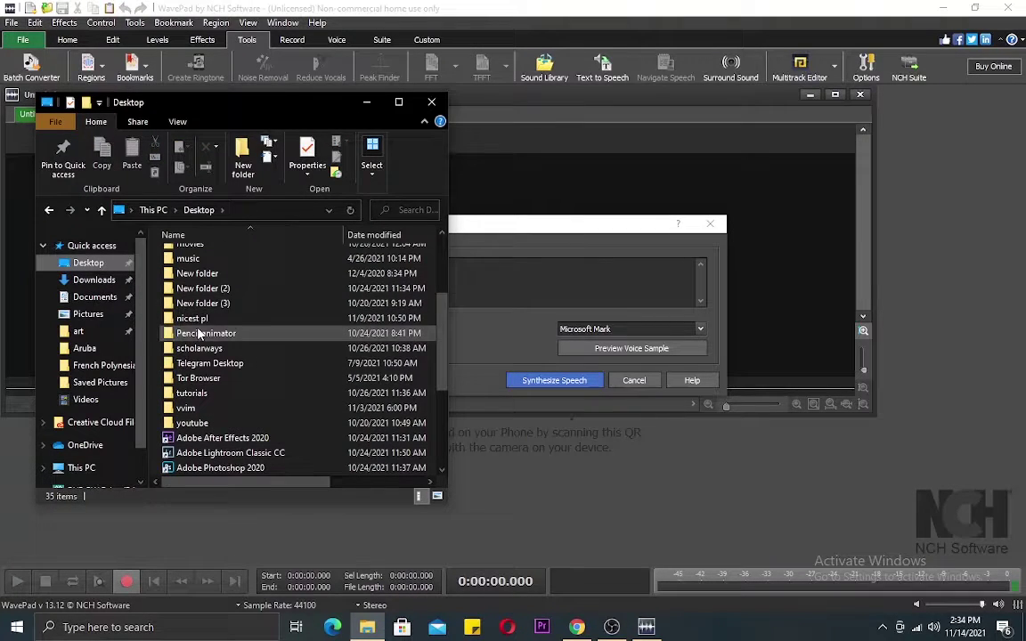
scroll(199, 322, down, 3)
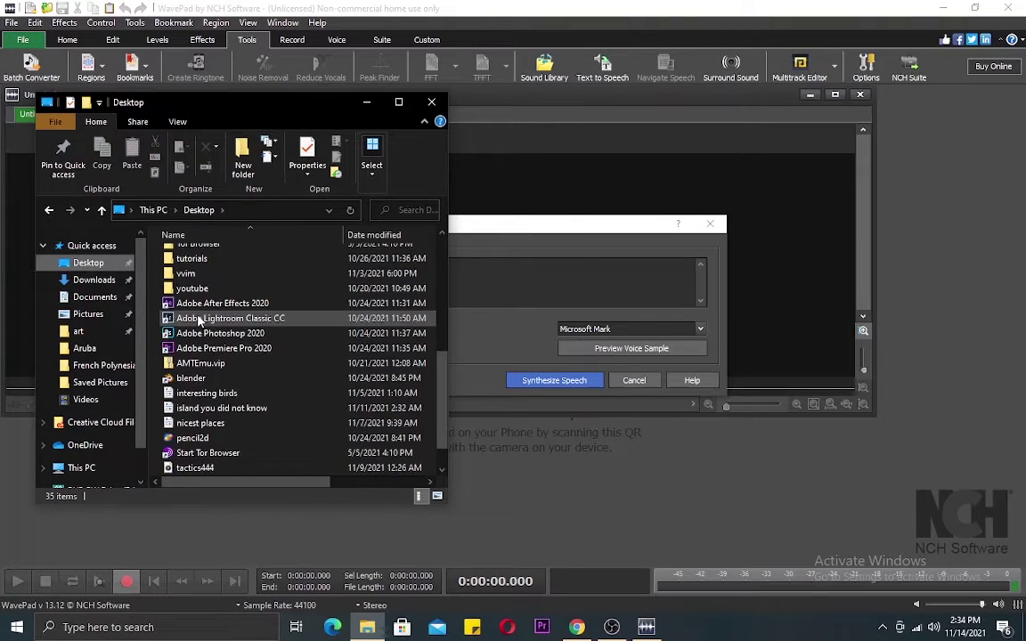
double_click(199, 395)
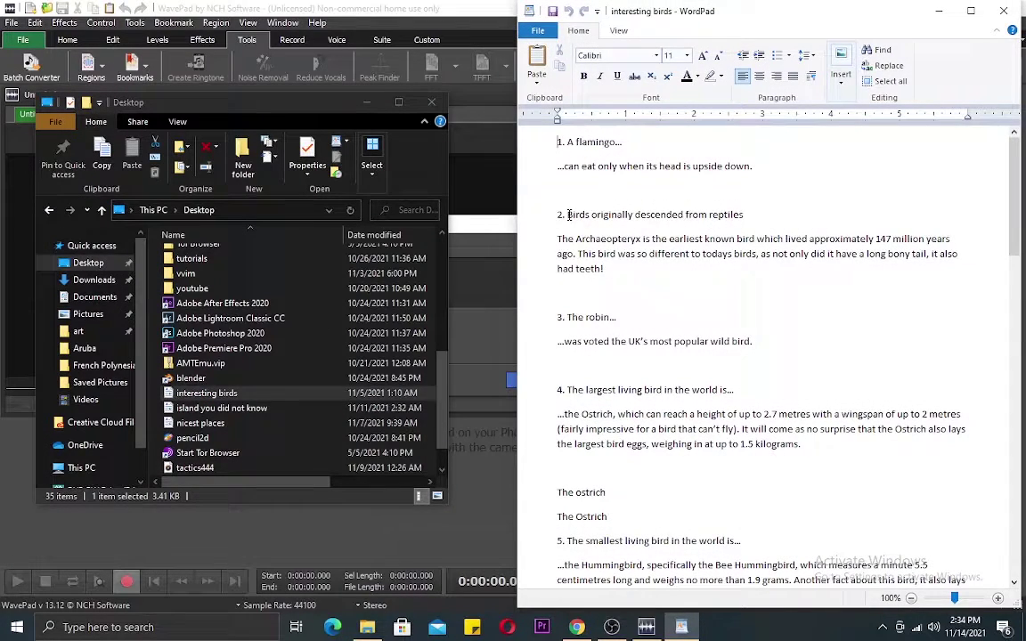
Copy fact 2, from 'Birds originally descended from reptiles' through 'had teeth!'
drag(567, 215, 618, 270)
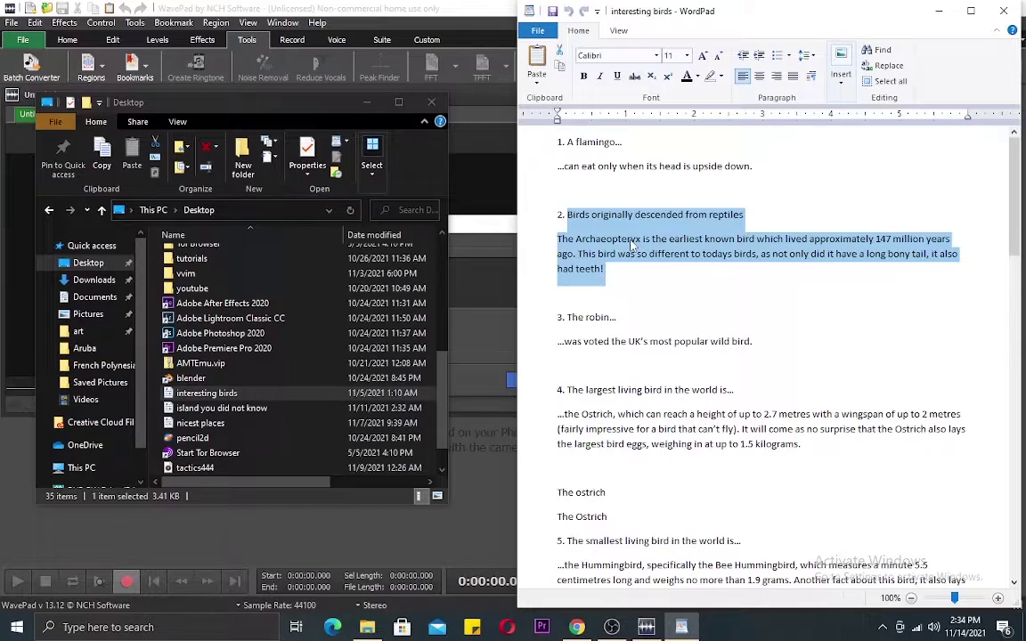
right_click(619, 251)
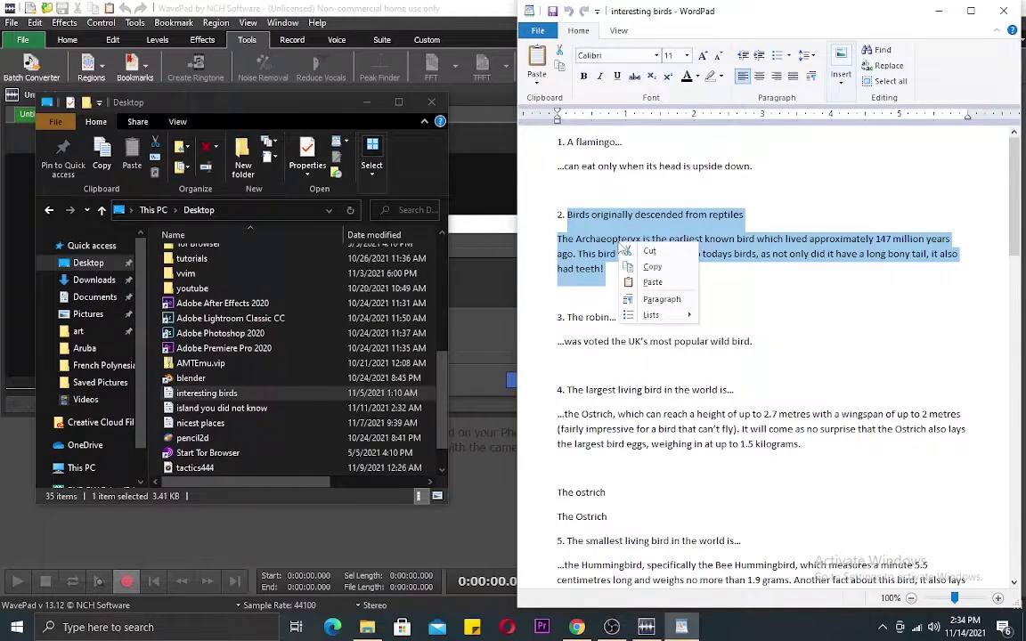
click(651, 268)
click(614, 265)
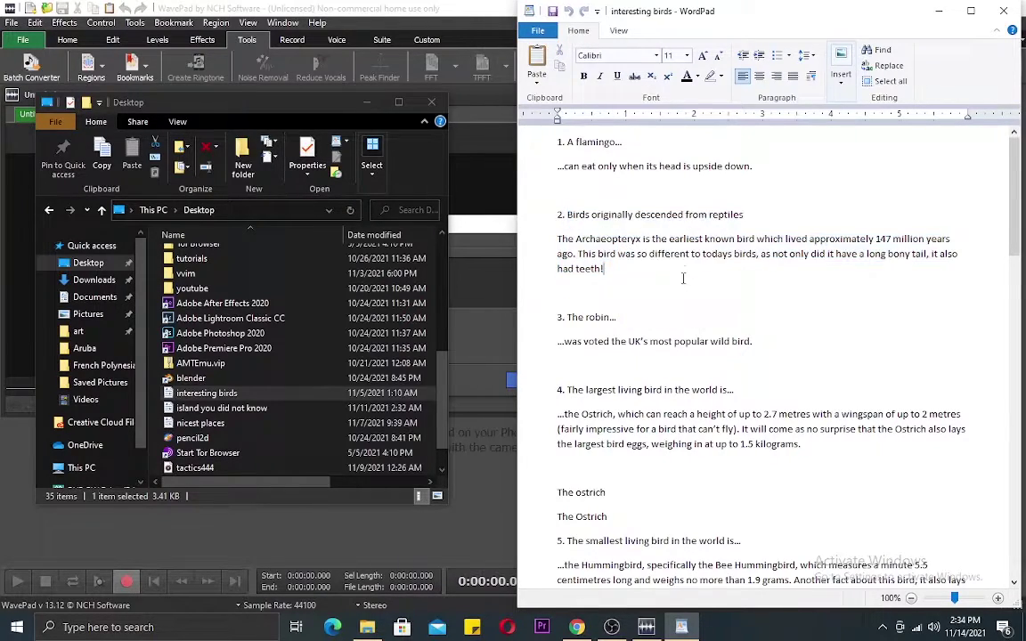
Paste the copied reptile passage into the Synthesize Speech text box
click(935, 10)
right_click(423, 282)
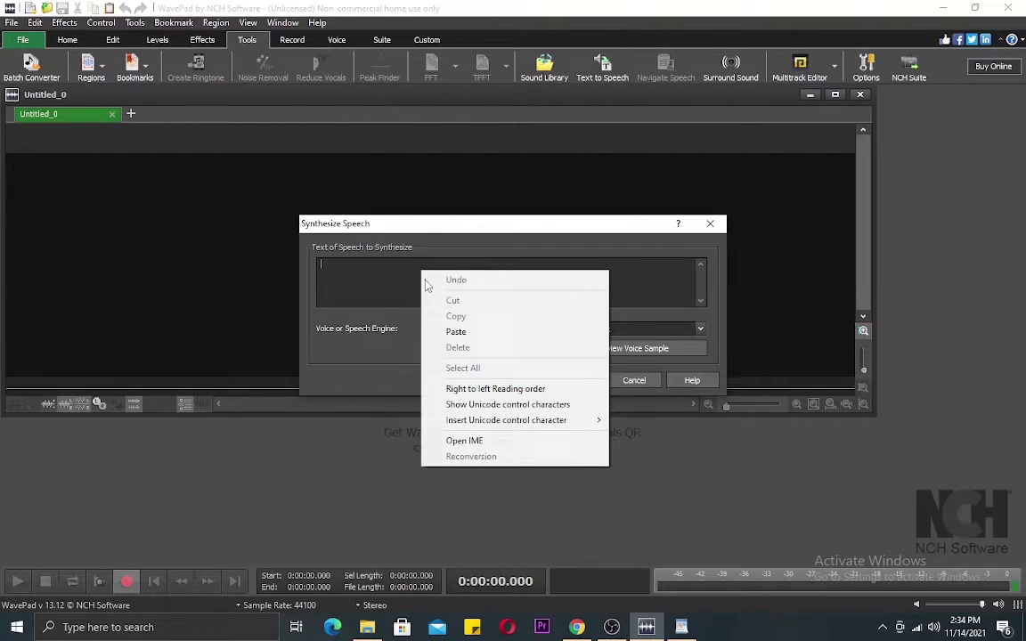
click(472, 331)
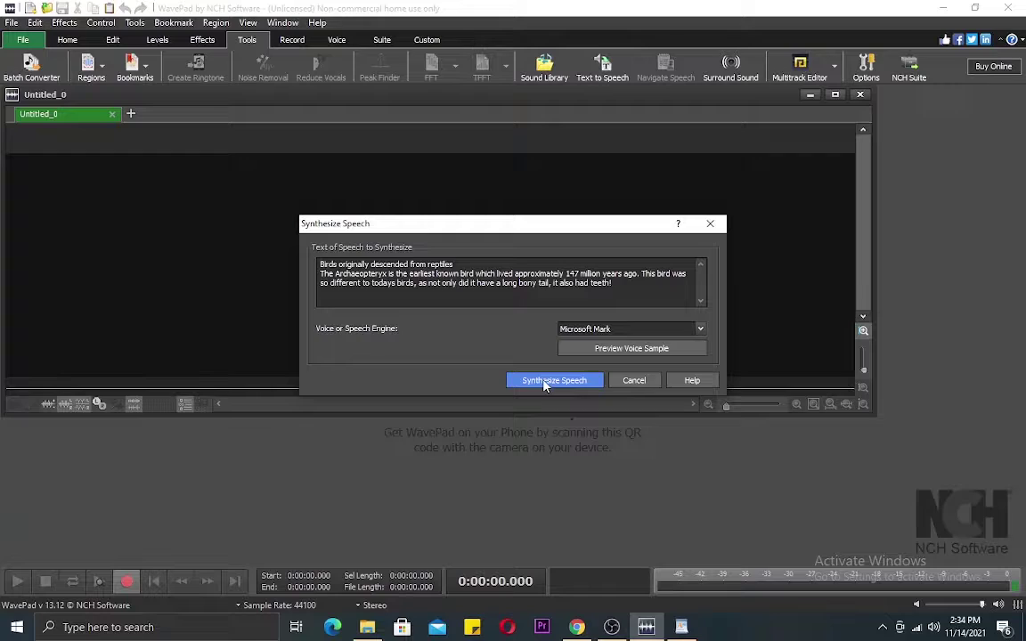
Try the David and Mark voices, settle on Microsoft Zira, and synthesize the speech
click(698, 330)
click(601, 349)
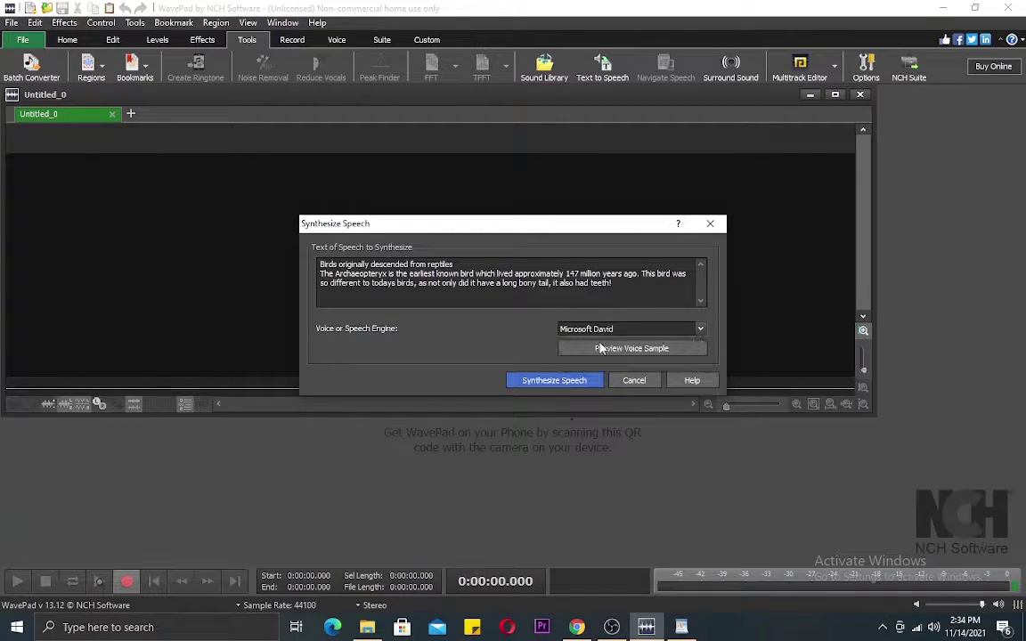
click(699, 329)
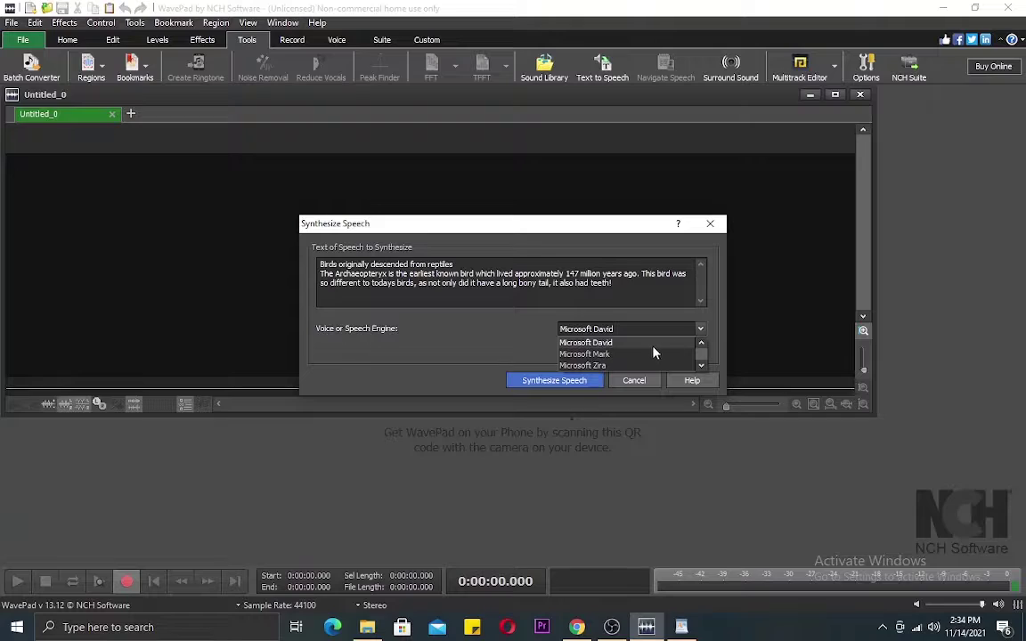
click(588, 354)
click(702, 329)
click(595, 366)
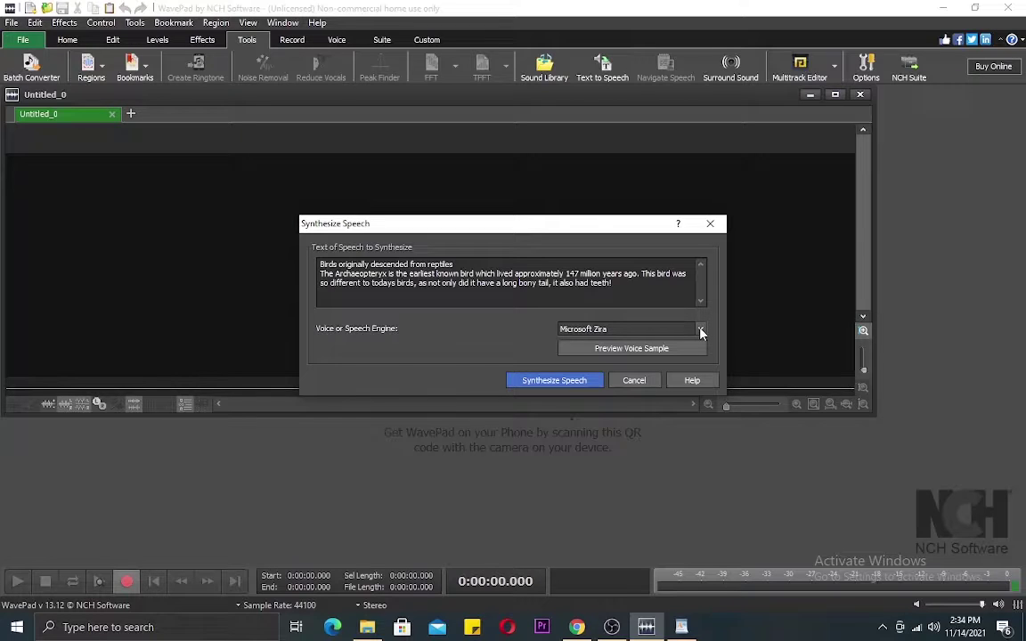
click(559, 383)
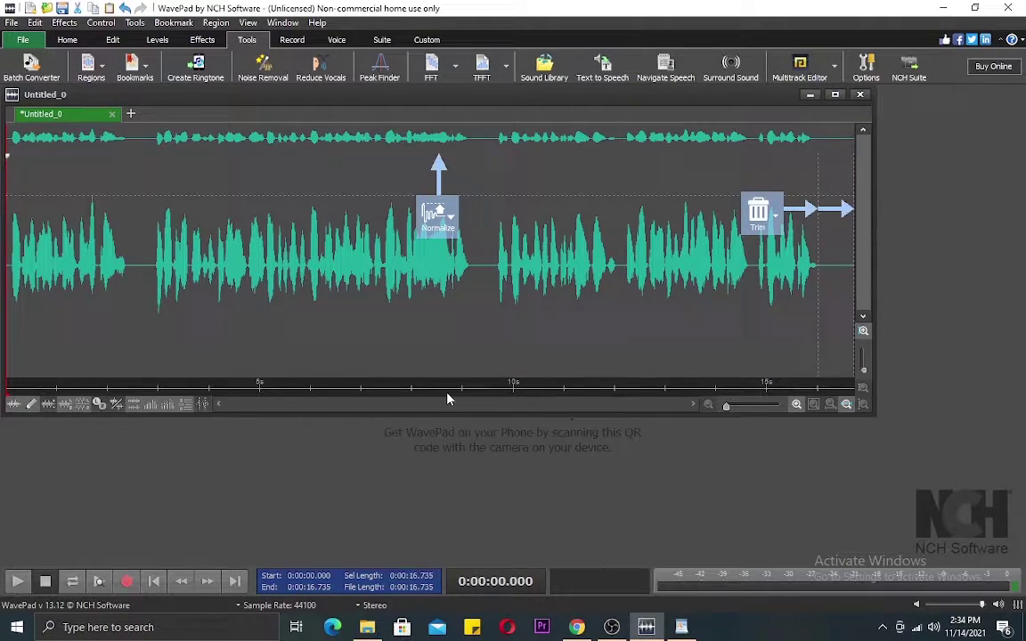
Play back the Zira speech, then re-synthesize the passage with Microsoft David
key(space)
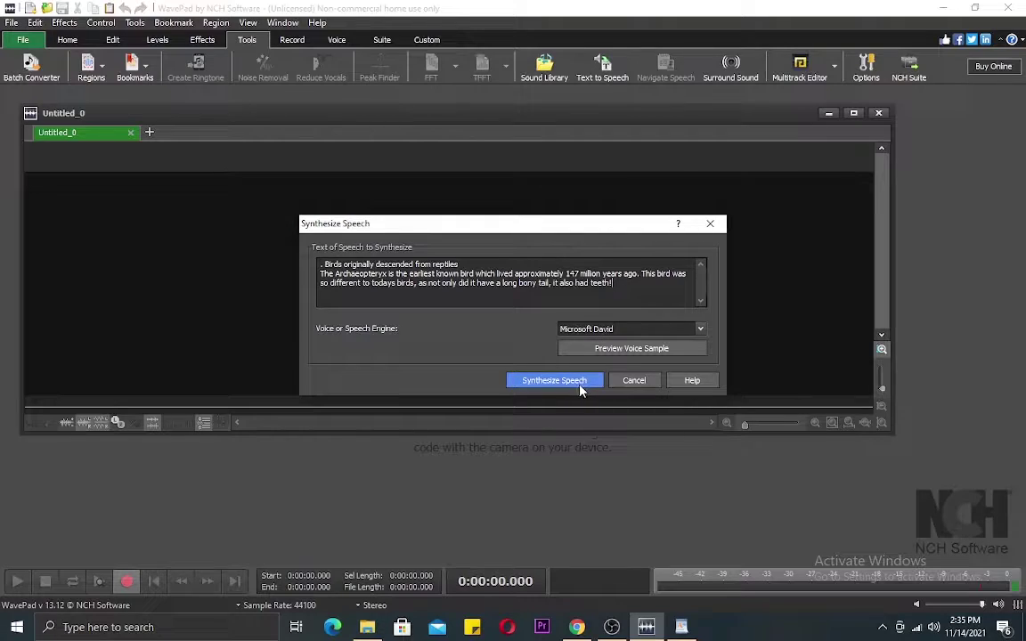
click(579, 383)
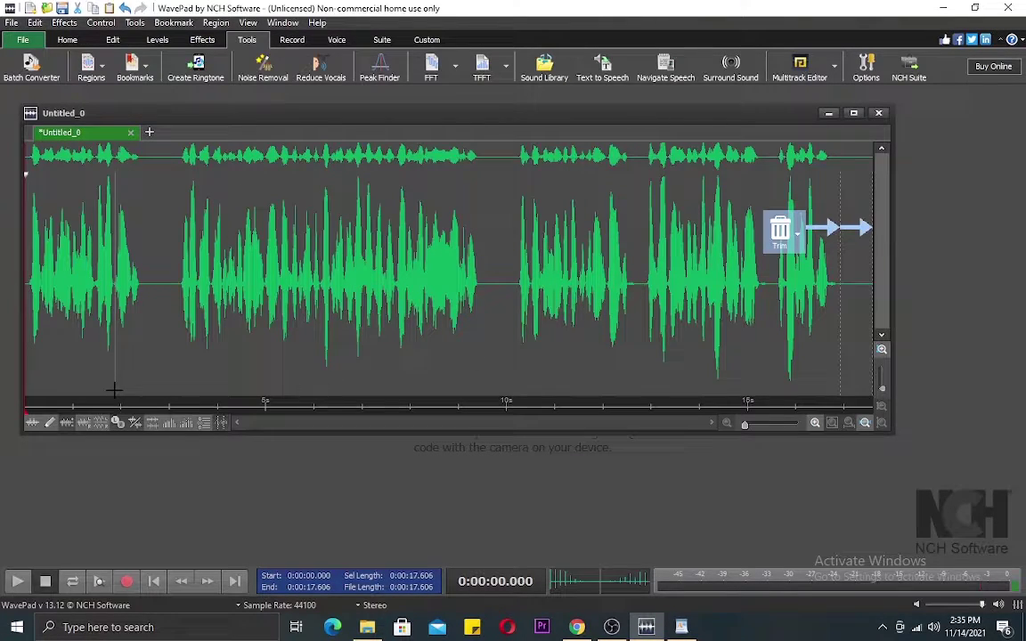
Play the 17.6-second David-voiced speech almost to the end, then stop it
key(space)
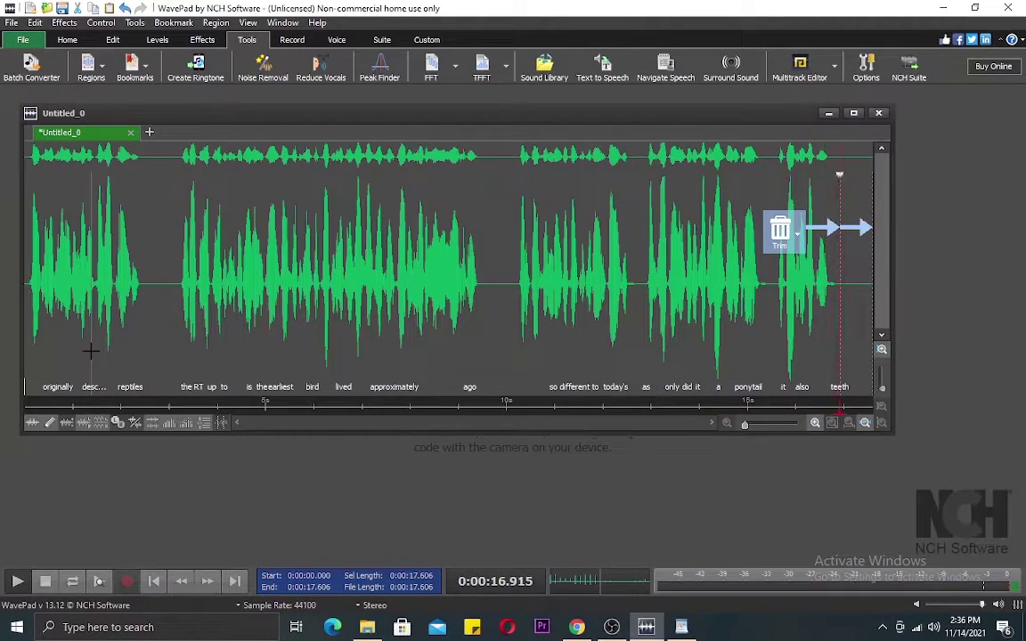
key(alt+f)
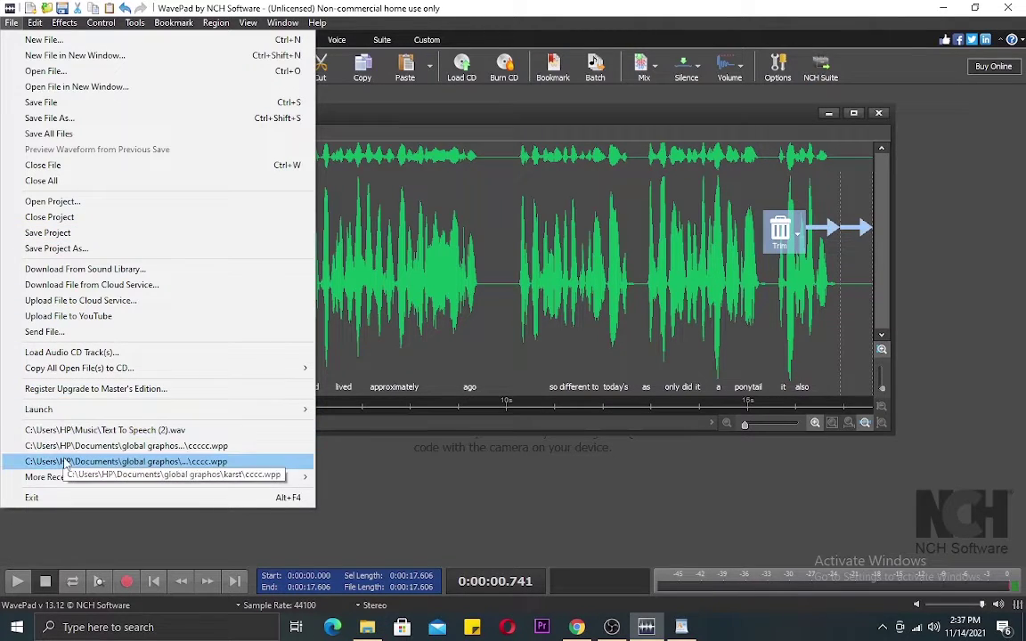
Add a region spanning the full 17.61-second speech, keeping the default name Untitled_0
click(349, 118)
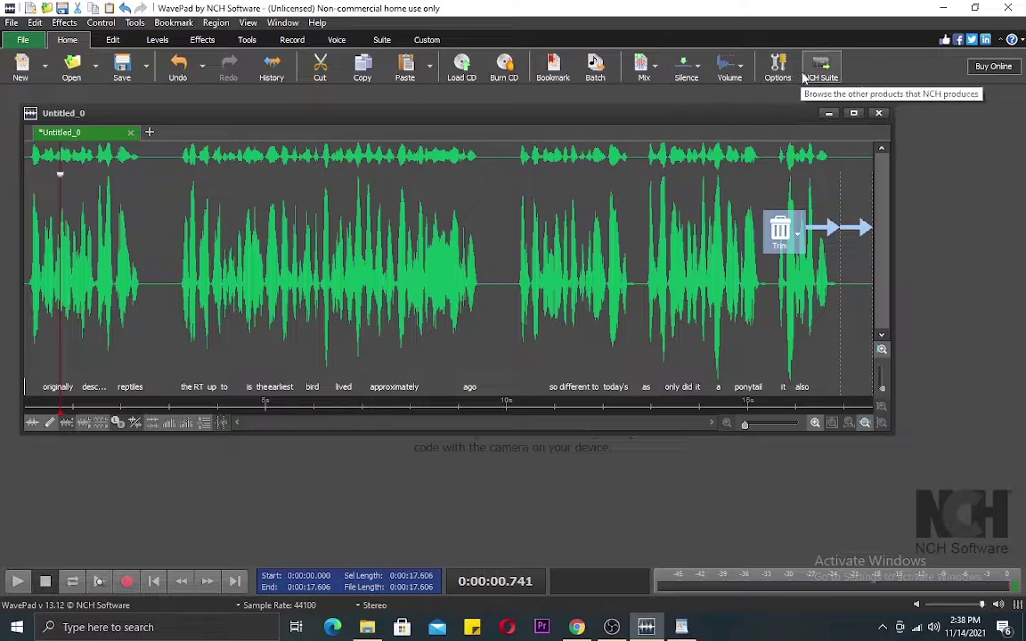
click(230, 24)
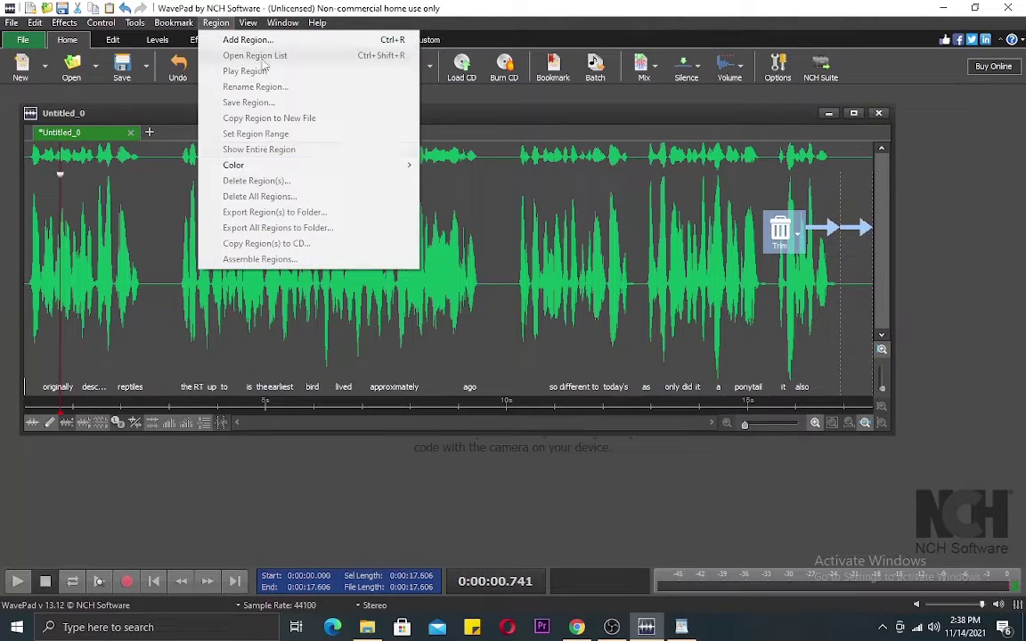
mouse_move(233, 166)
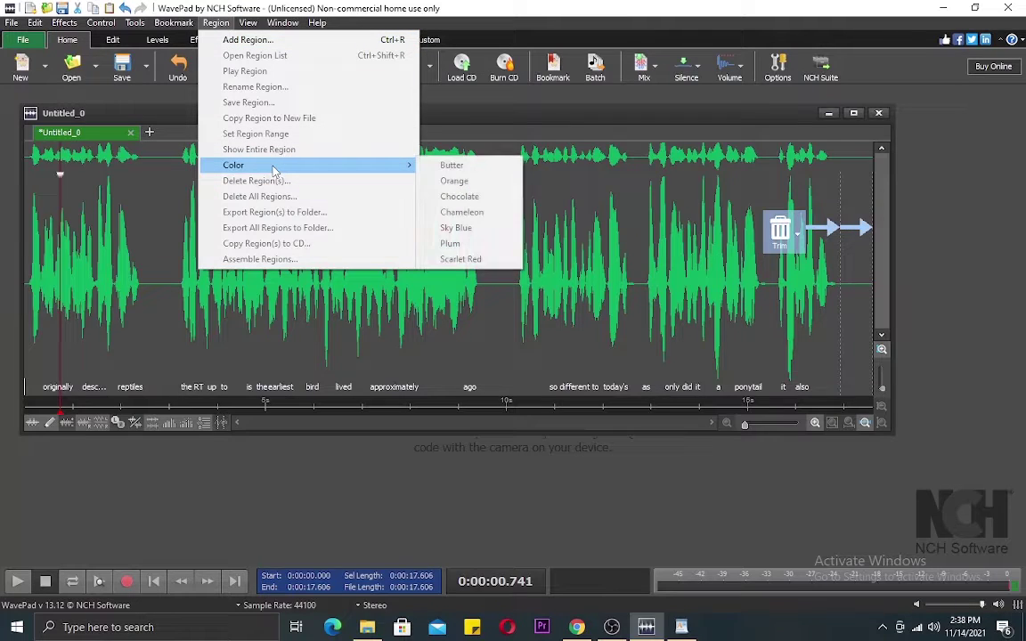
click(279, 52)
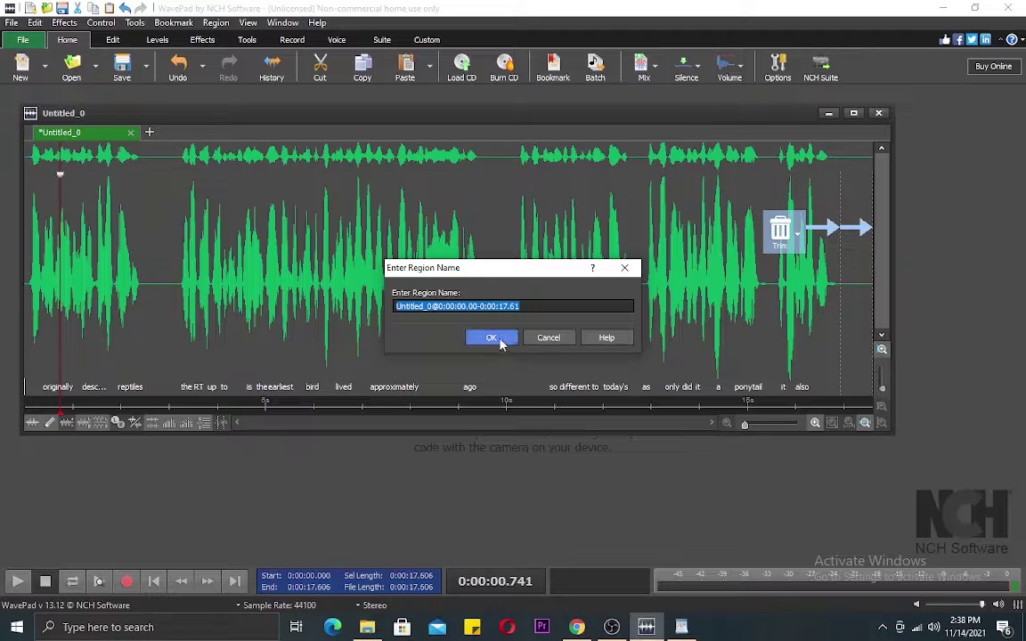
click(491, 338)
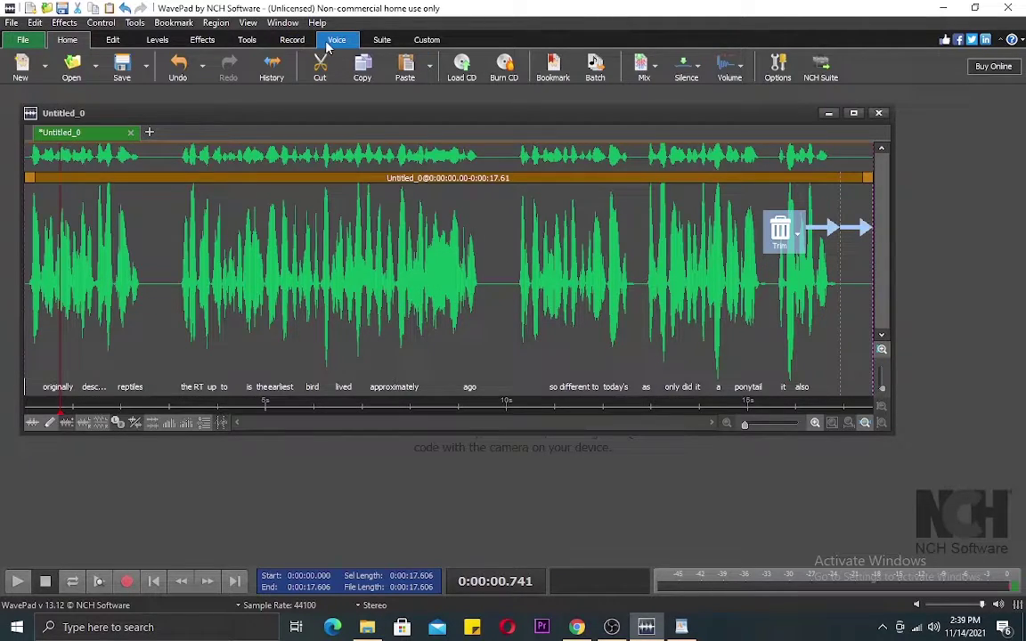
Begin saving the region as a Wave (*.wav) file, browsing the folders in Save Region As
click(217, 24)
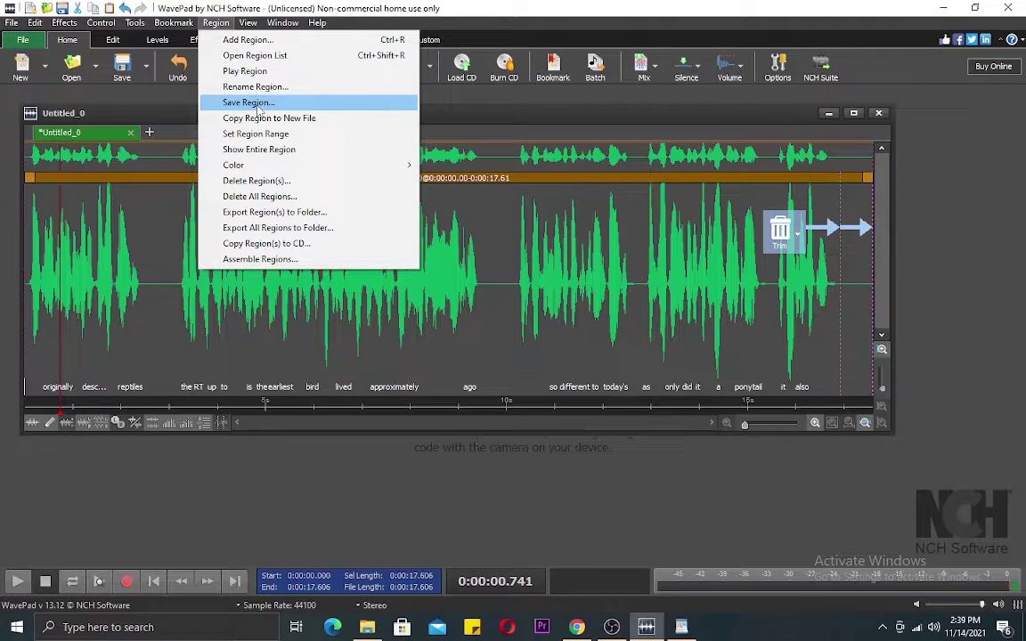
click(249, 102)
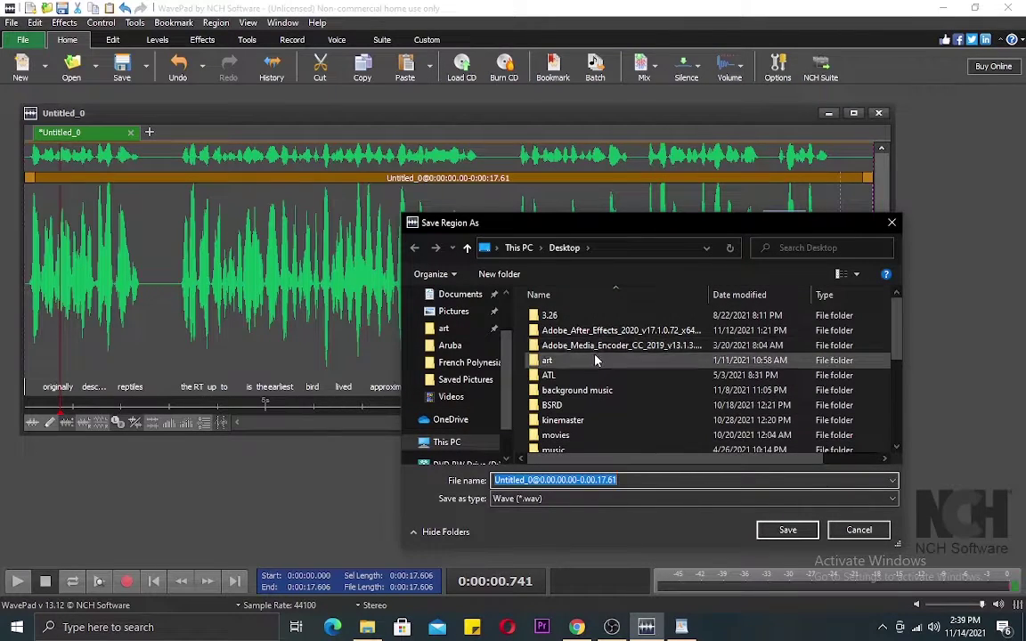
scroll(595, 360, down, 5)
scroll(437, 360, up, 1)
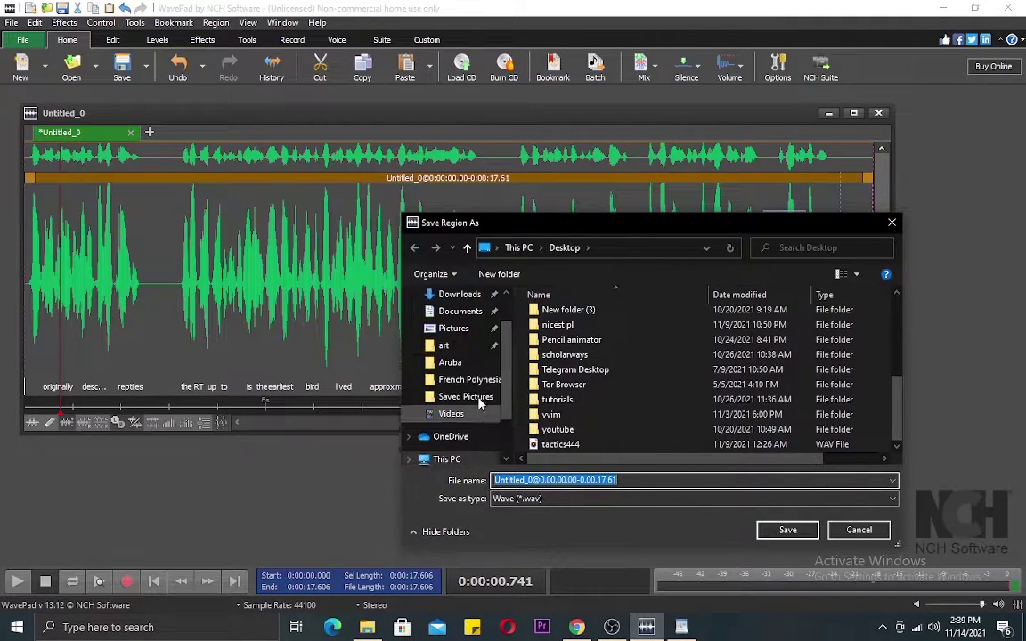
scroll(436, 360, up, 2)
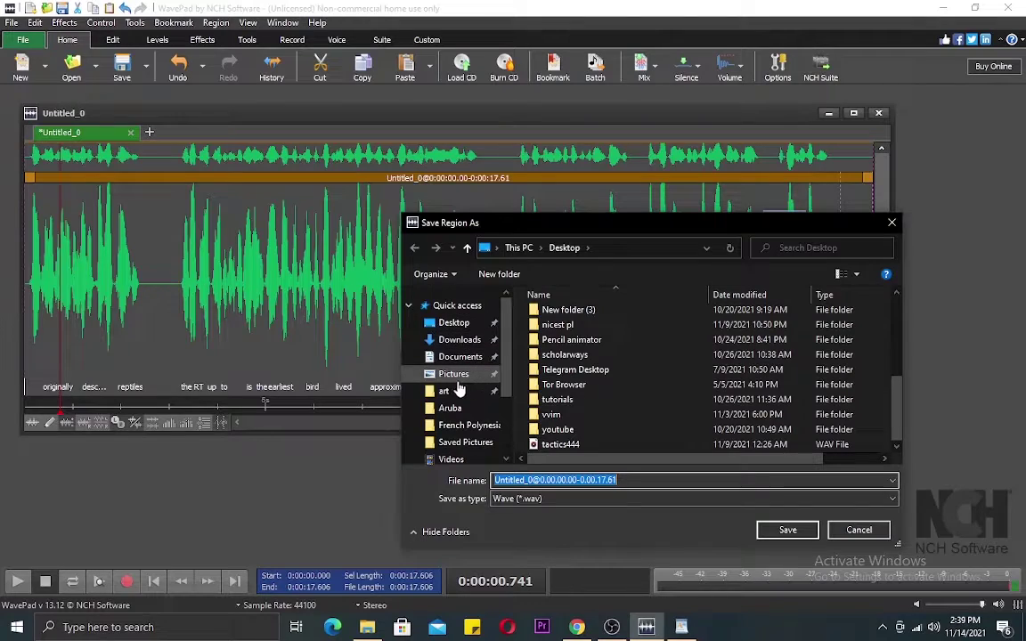